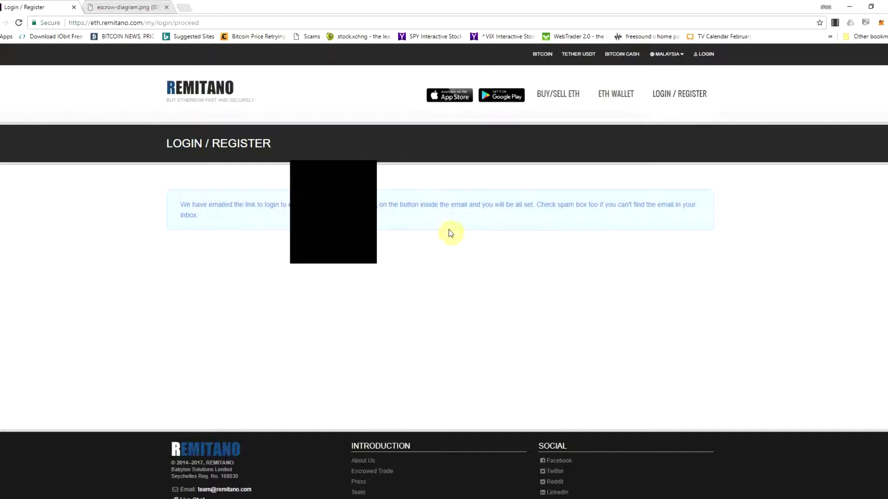
Step: Open Gmail in a new tab and follow the 'Log in to Remitano' email's login link
click(188, 10)
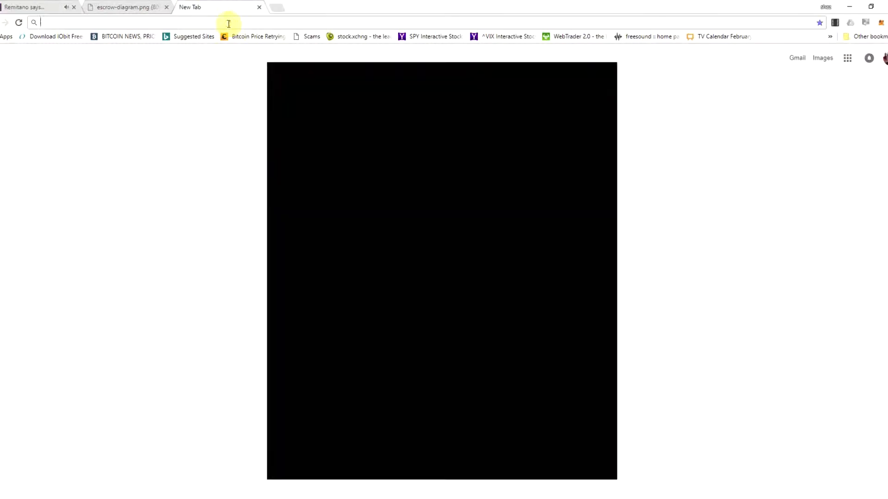
text(gr)
key(Return)
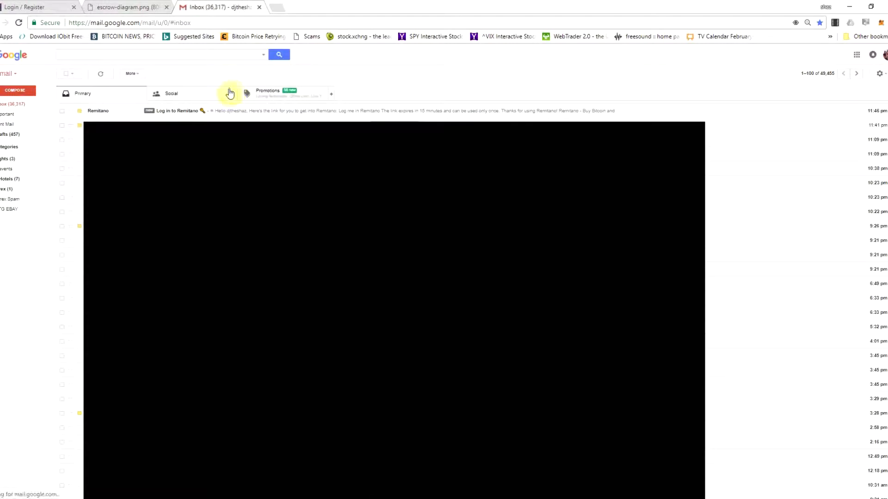
click(186, 115)
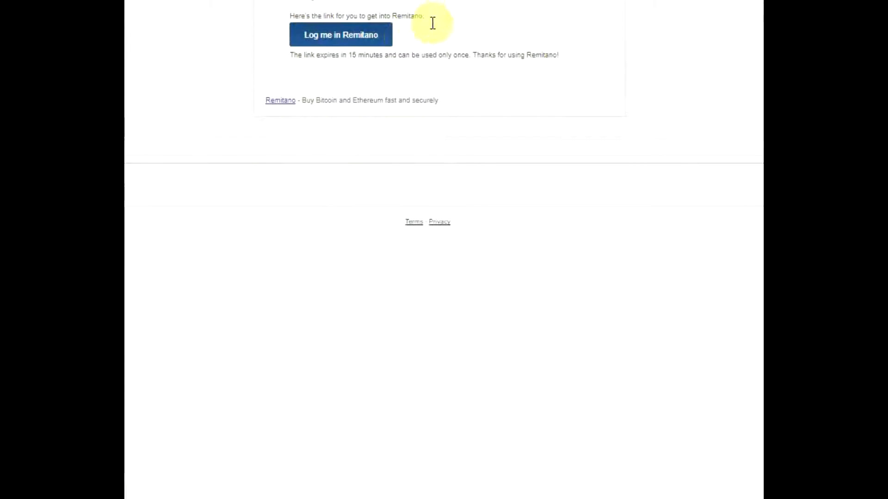
click(355, 38)
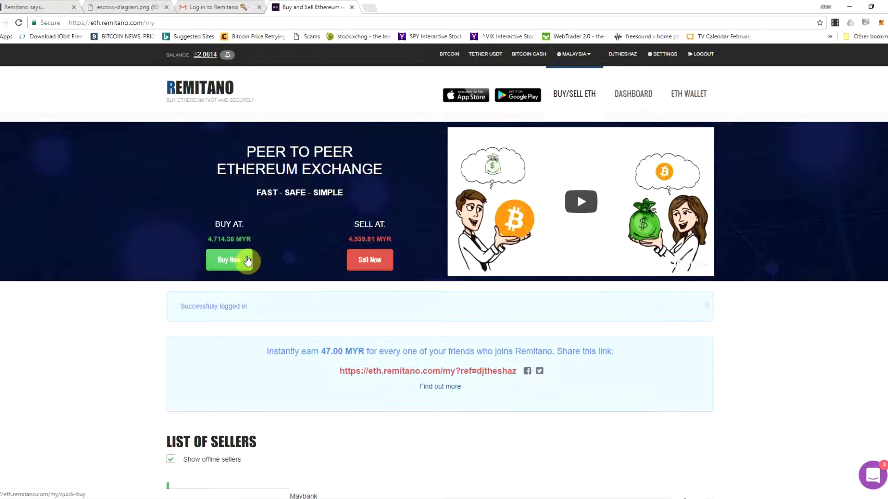
Step: Start a Buy Now order for 1 ETH delivered to your own Remitano wallet
click(242, 263)
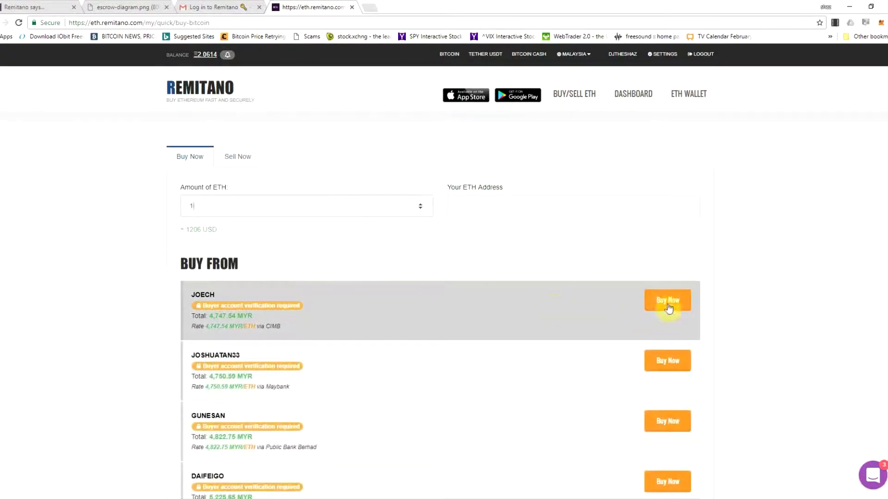
click(573, 206)
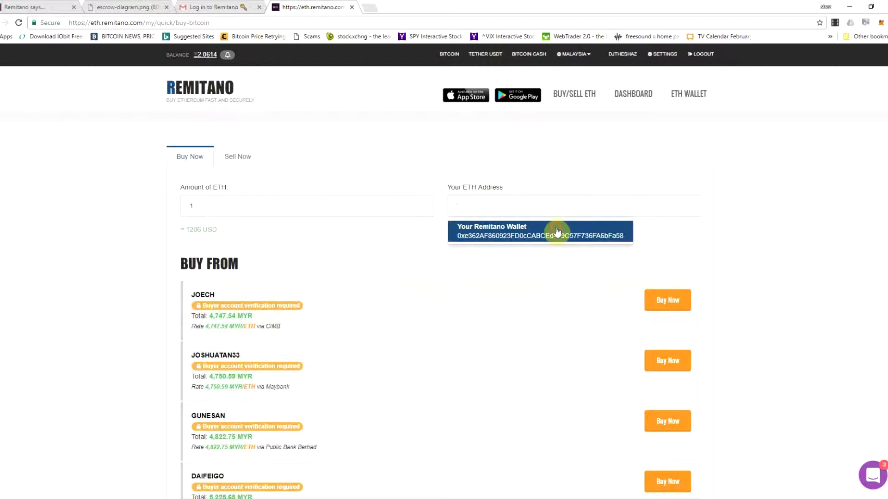
click(561, 231)
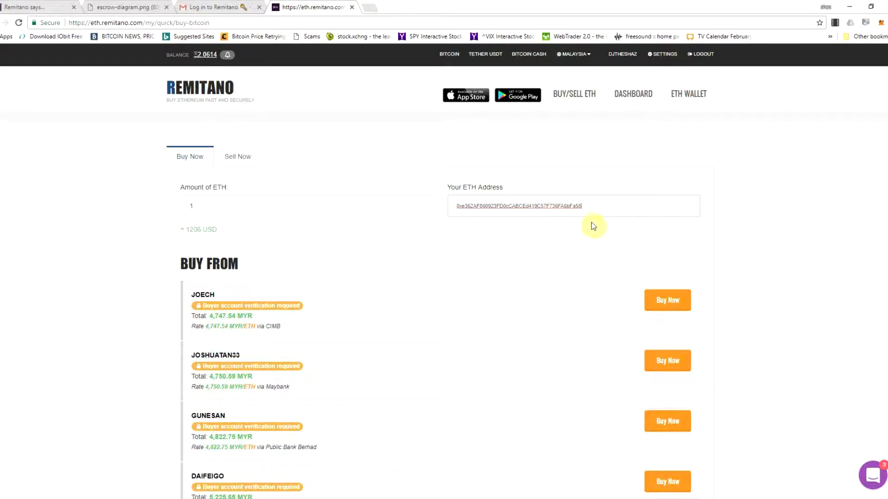
Step: Try buying from the top seller, review the identity verification requirements, then return home via the logo
click(672, 300)
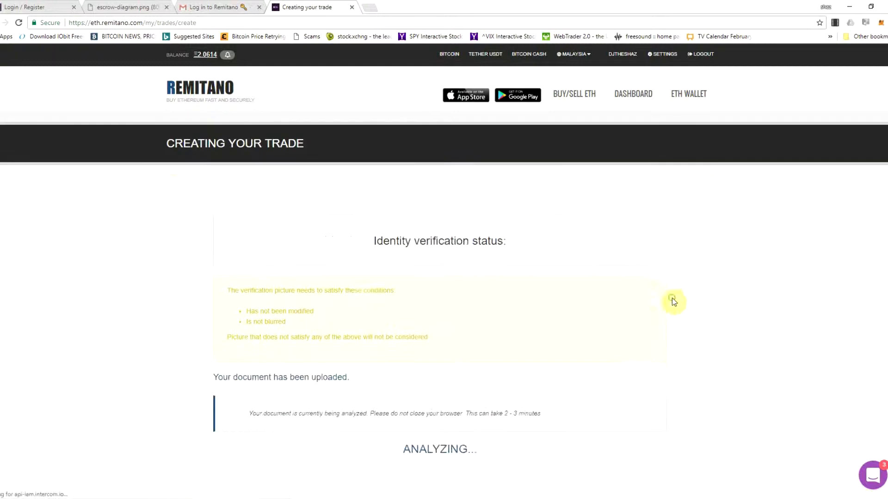
scroll(610, 272, down, 3)
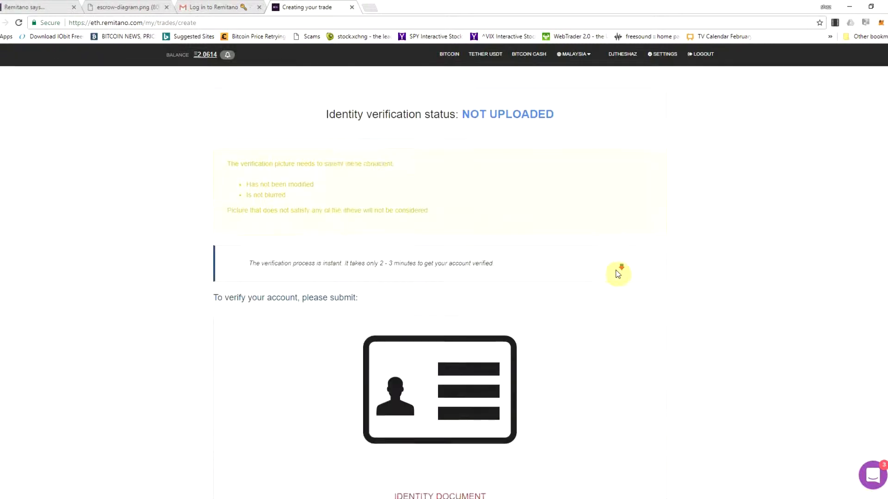
scroll(610, 273, down, 5)
scroll(618, 274, up, 7)
scroll(624, 275, up, 2)
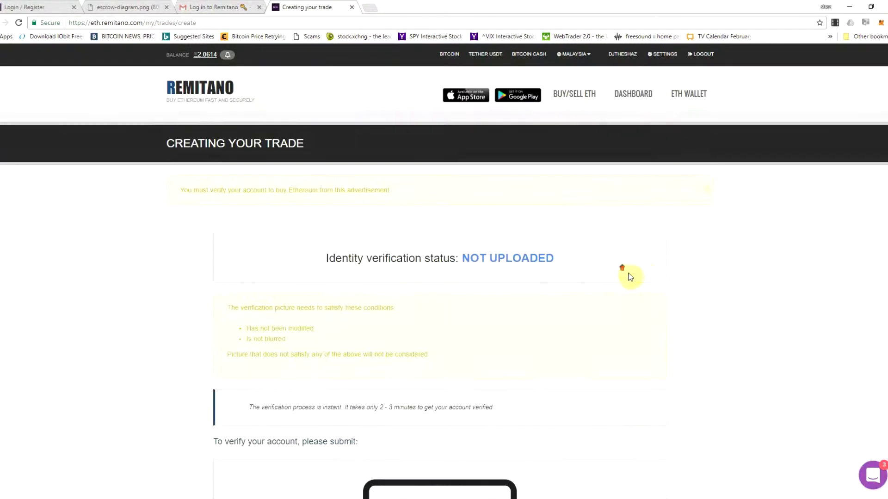
scroll(620, 272, down, 8)
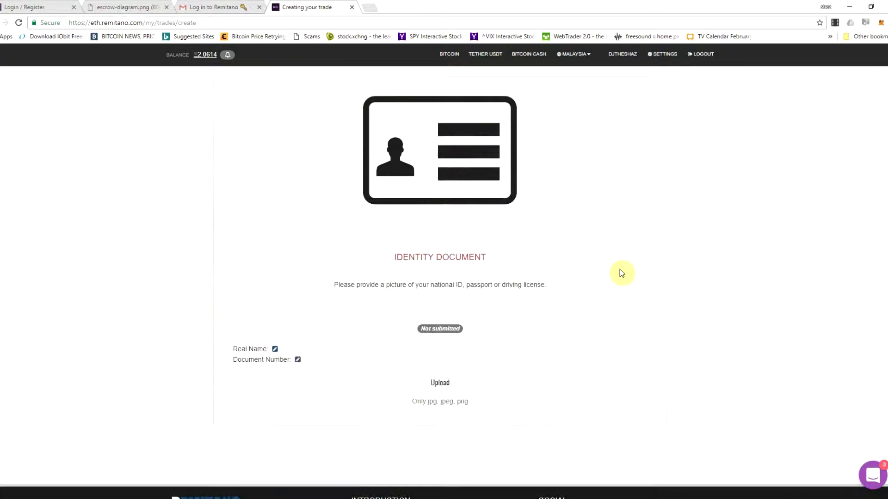
scroll(565, 276, up, 8)
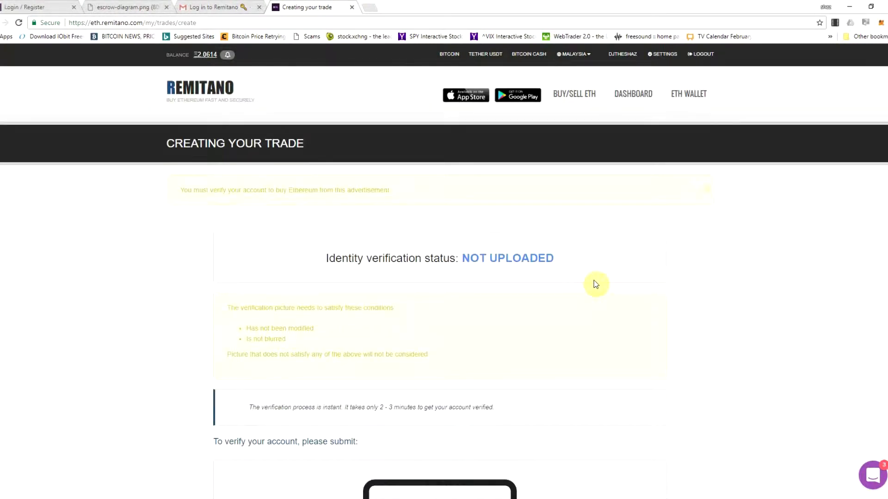
scroll(599, 293, down, 8)
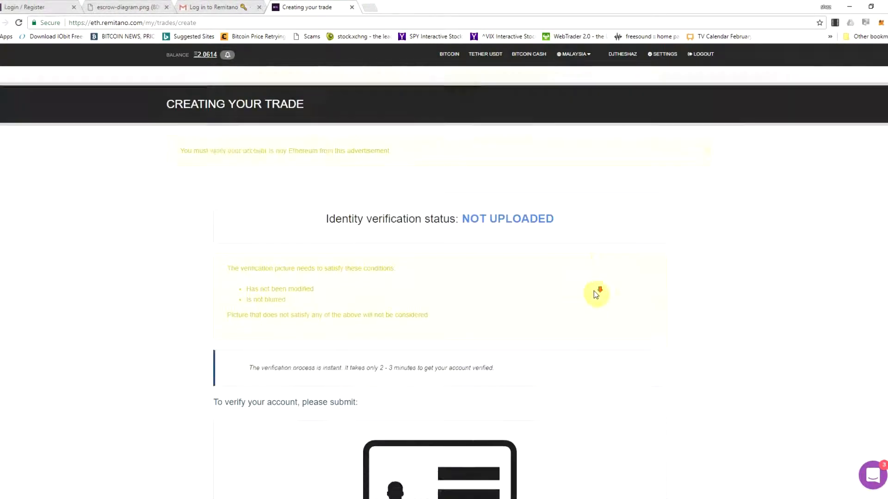
scroll(595, 291, up, 8)
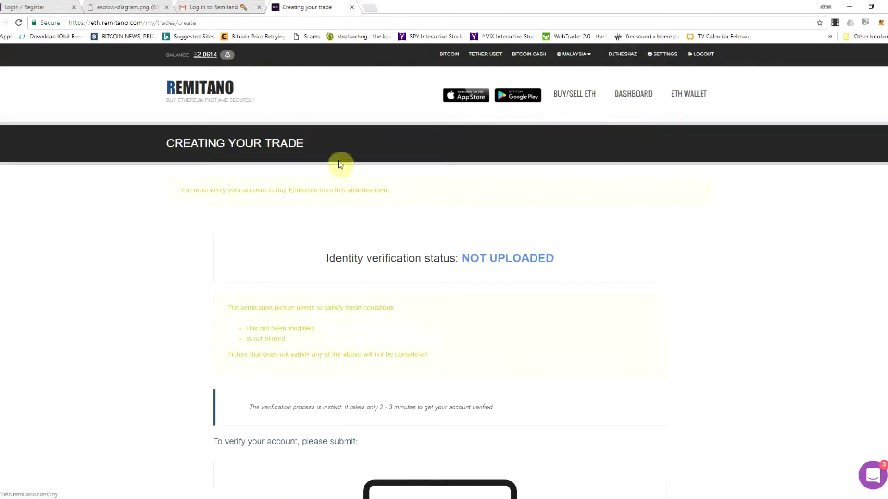
click(199, 88)
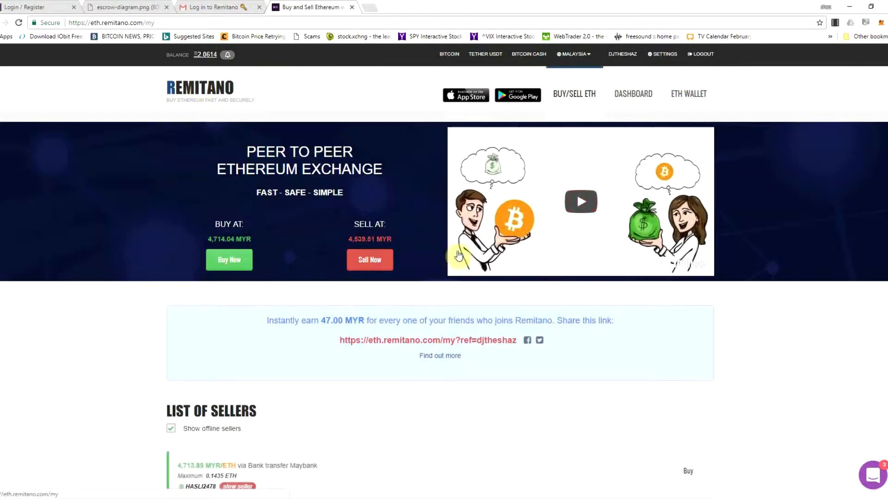
Step: Start a quick ETH sale and change the amount from 0.2 to 0.05 ETH
click(381, 266)
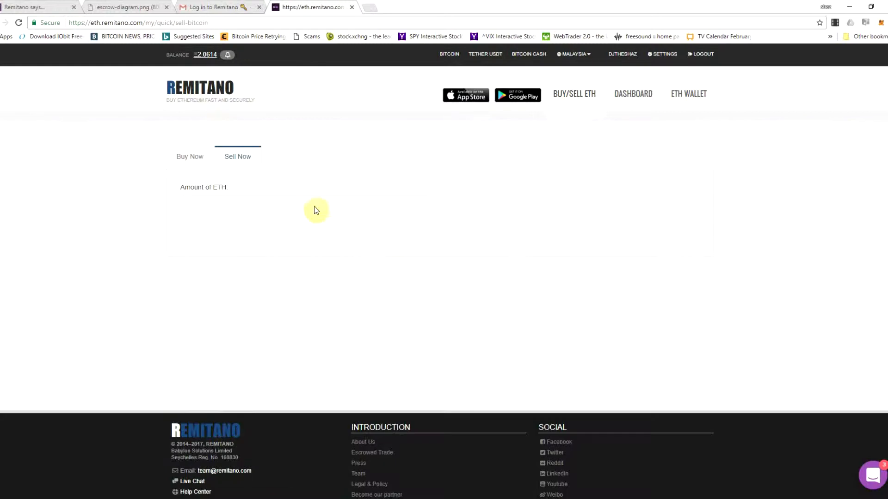
click(293, 205)
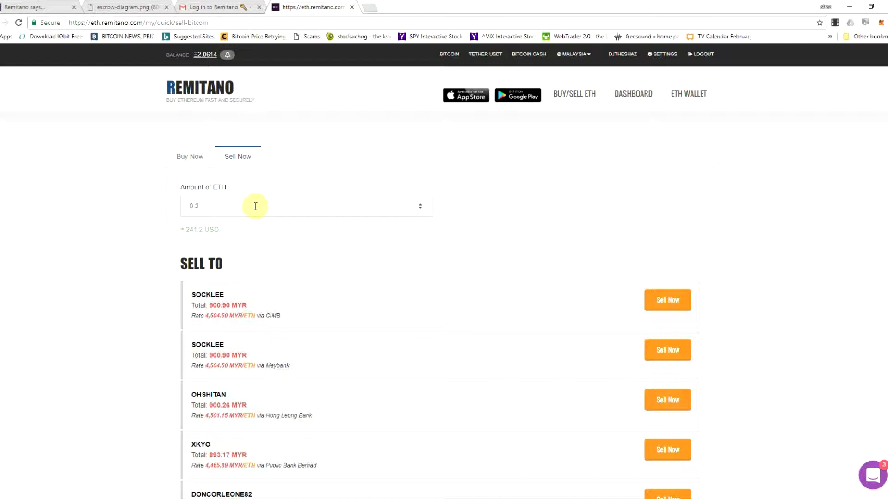
key(BackSpace)
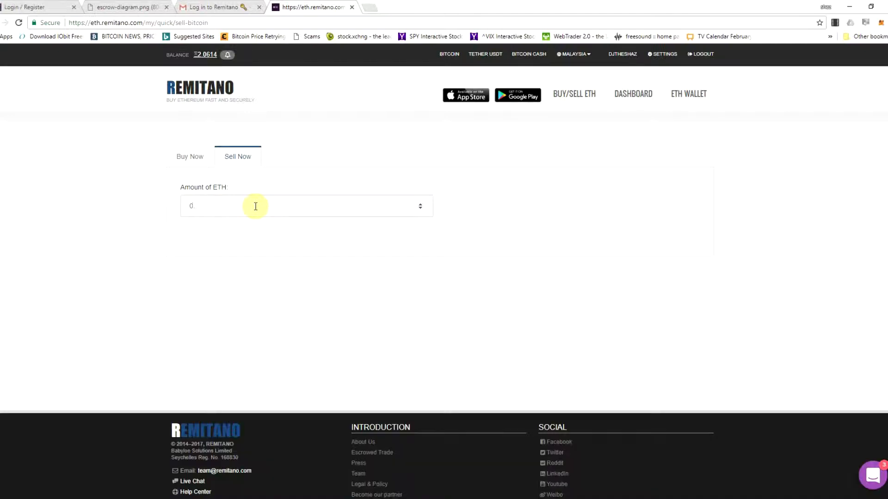
text(0.05)
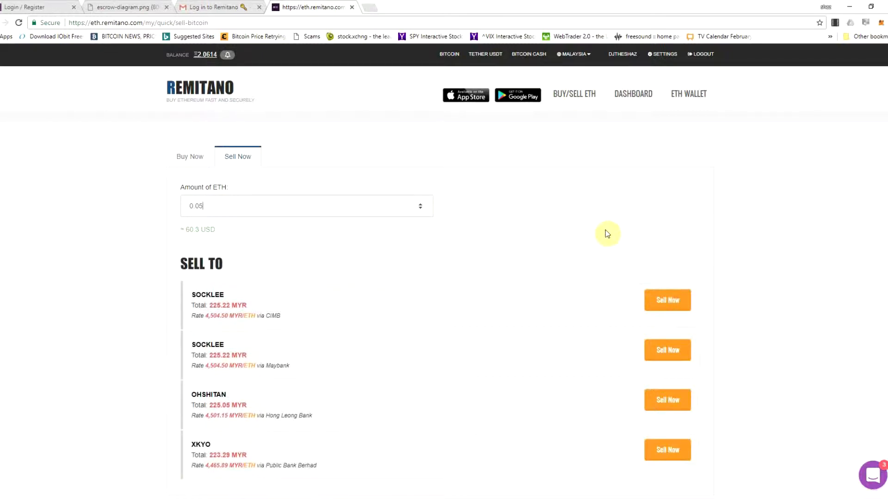
Step: Sell to the top CIMB buyer, choosing Maybank as receiving bank and entering the account number
click(678, 305)
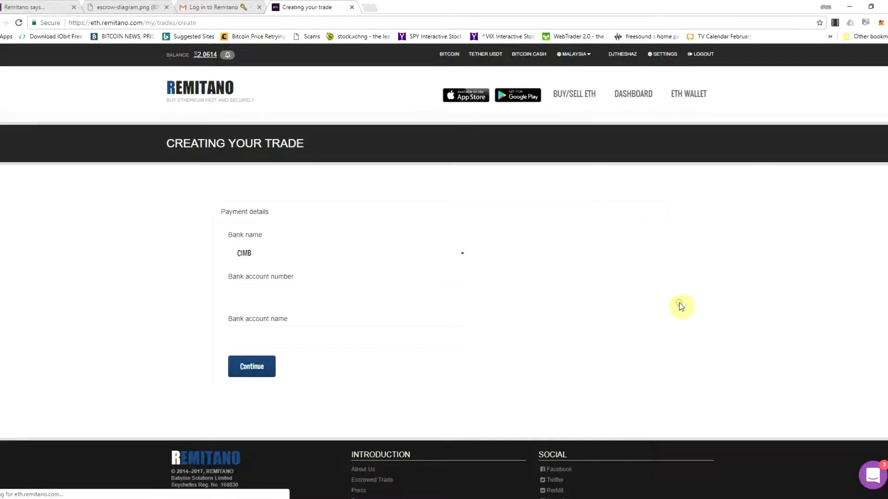
click(463, 254)
click(509, 271)
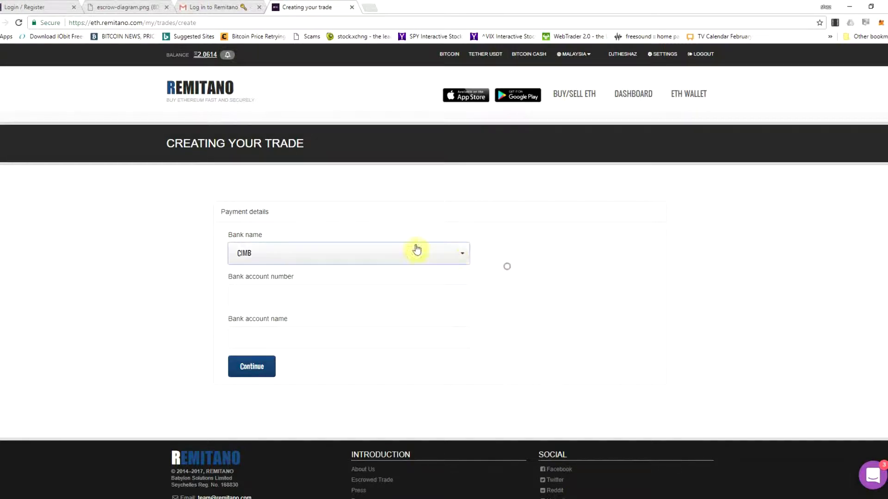
click(463, 253)
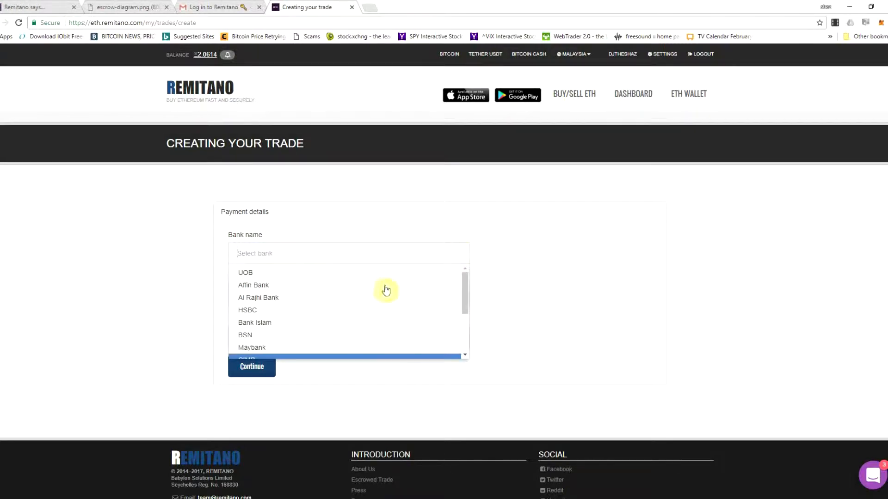
click(365, 348)
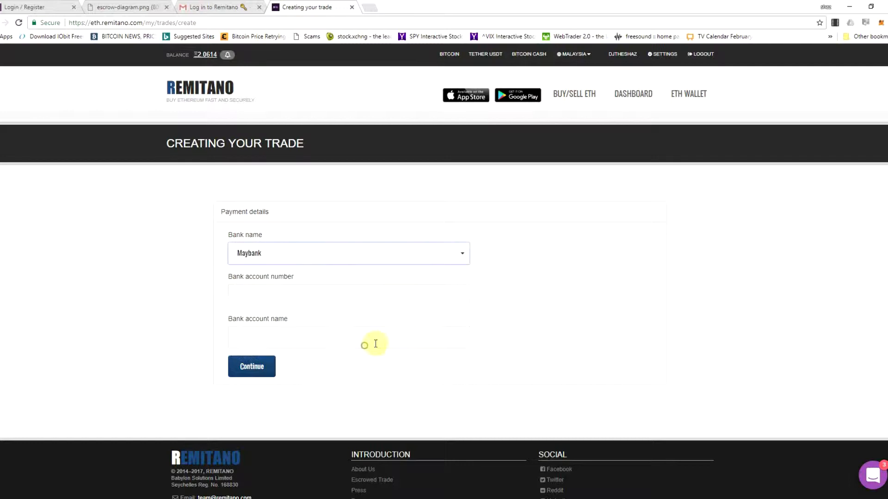
click(340, 294)
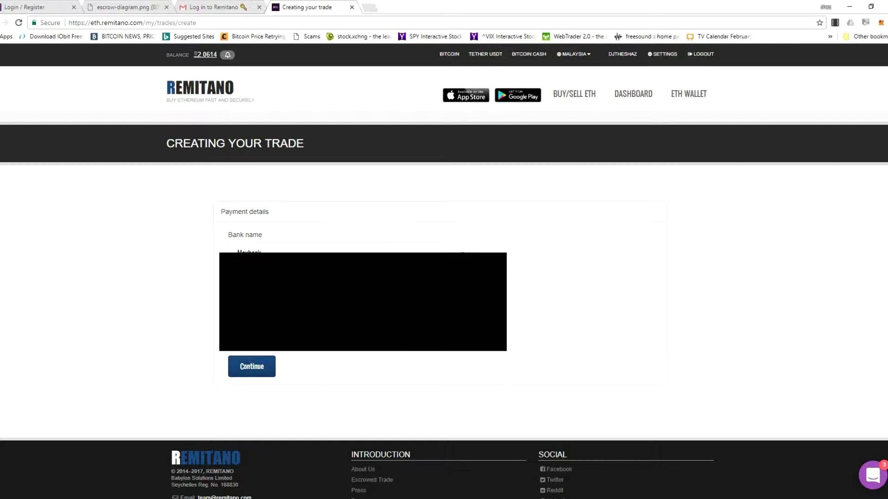
click(254, 366)
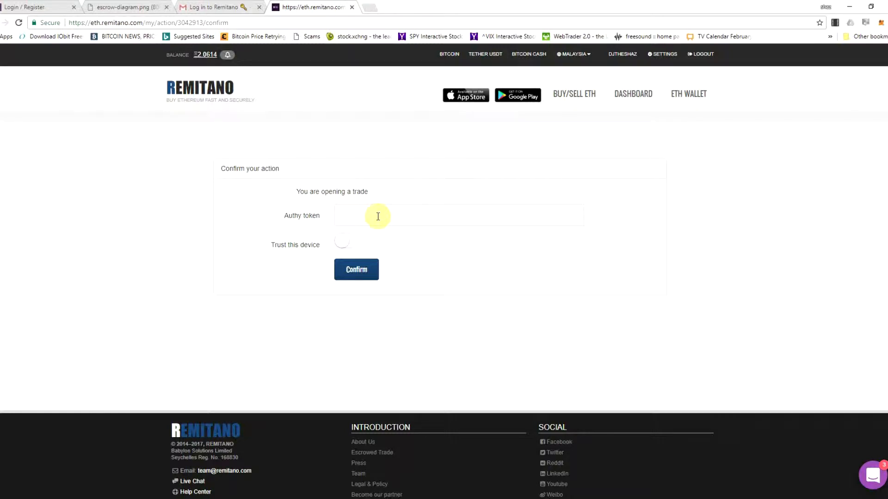
Step: Enter the Authy token to confirm opening the trade and review the trade page
click(378, 217)
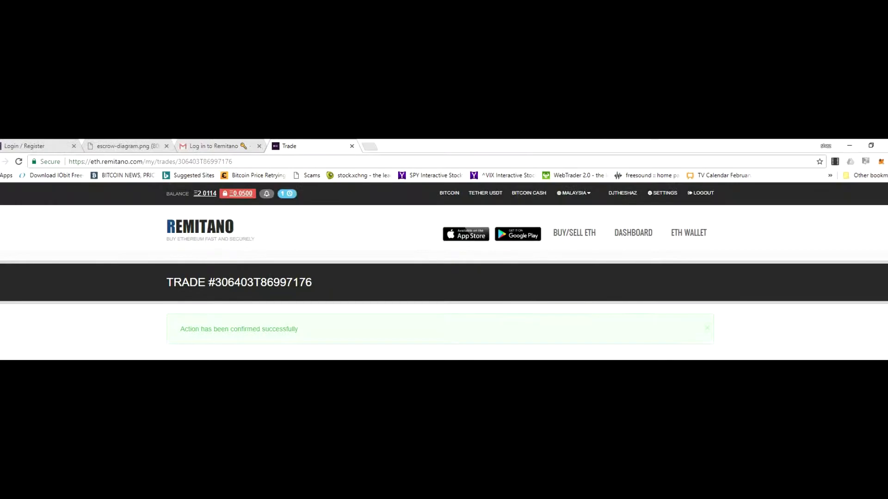
scroll(536, 338, down, 5)
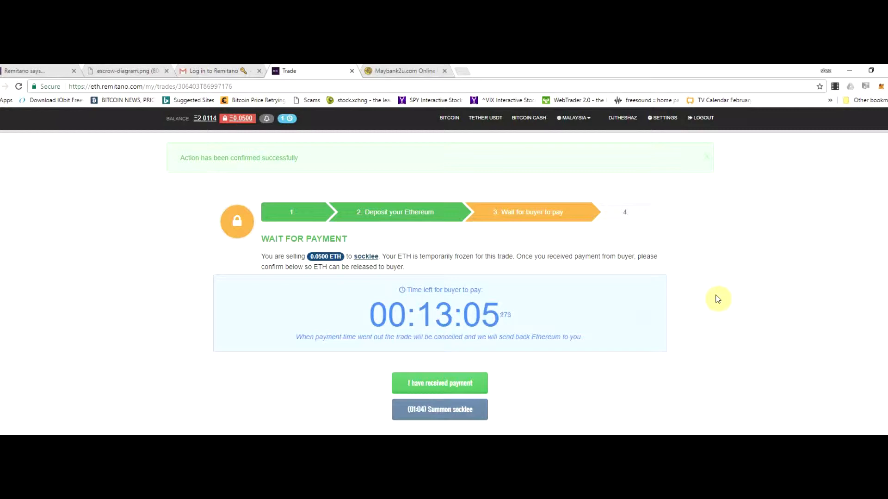
scroll(718, 300, down, 1)
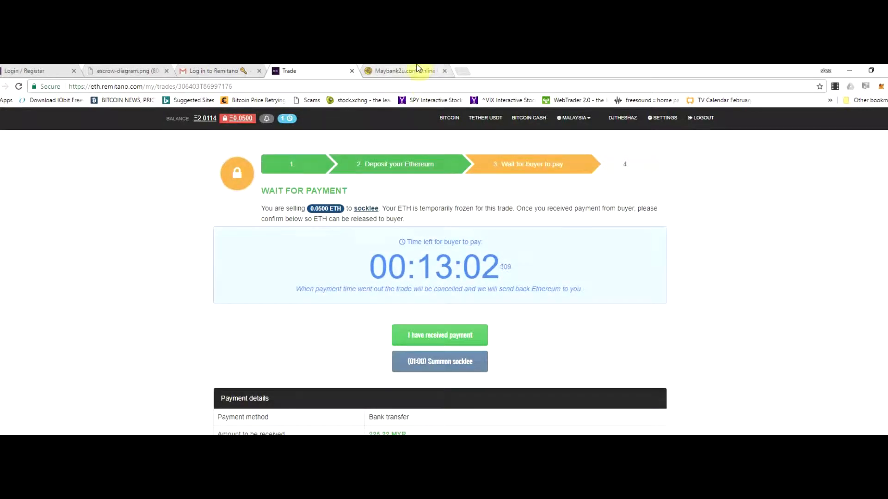
Step: Check the Maybank2u account's transactions for the buyer's payment
click(417, 70)
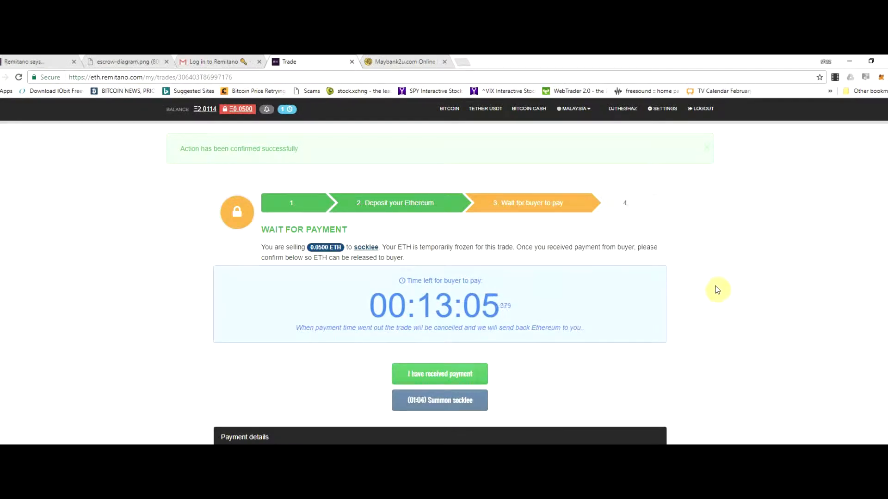
scroll(718, 289, down, 1)
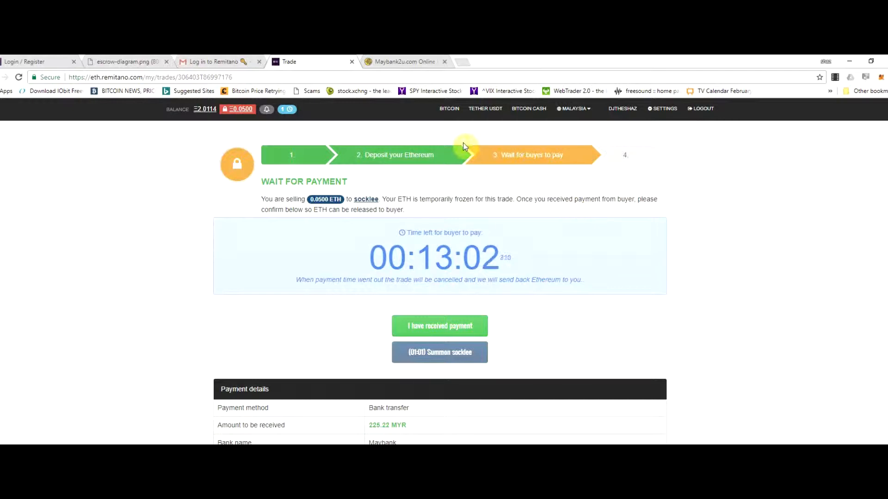
click(405, 61)
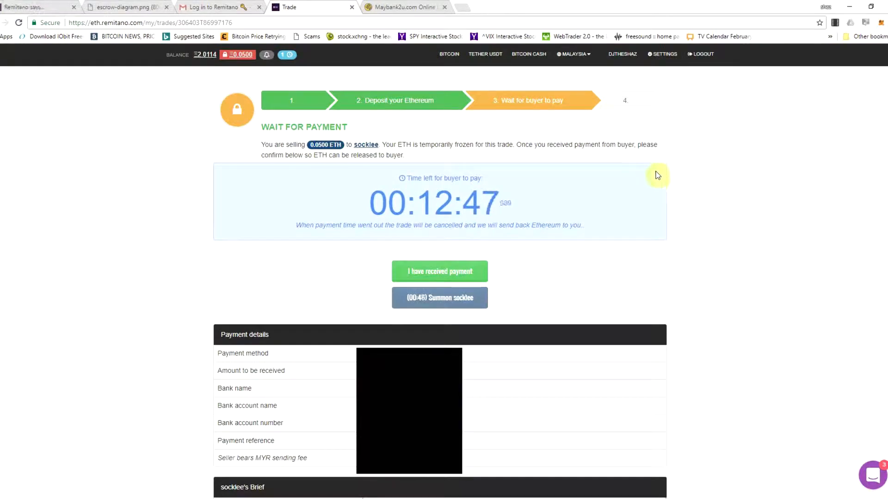
scroll(689, 172, down, 4)
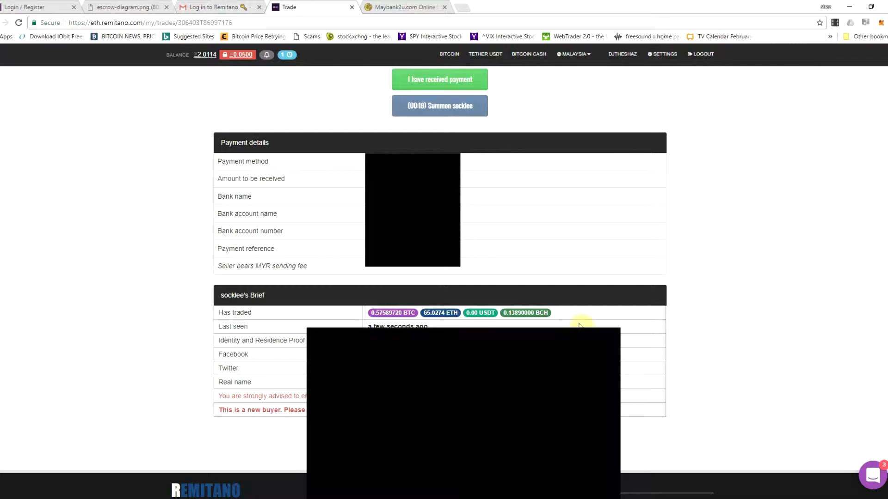
click(454, 113)
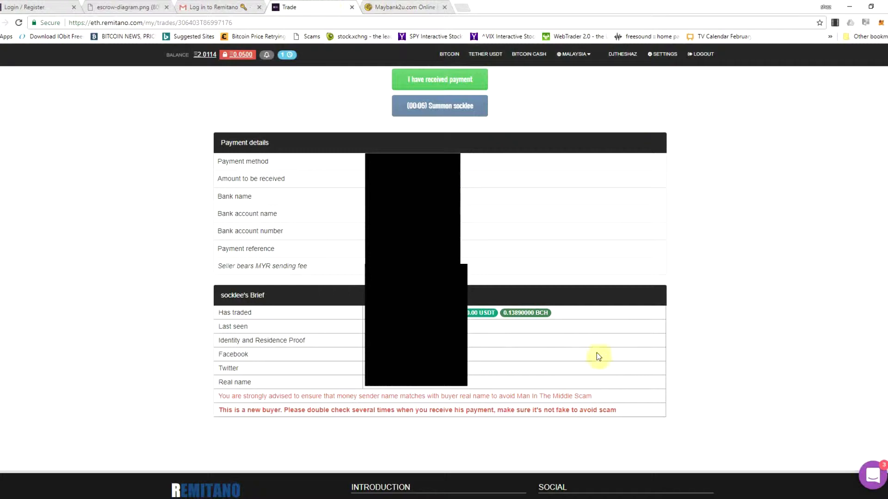
scroll(588, 393, down, 1)
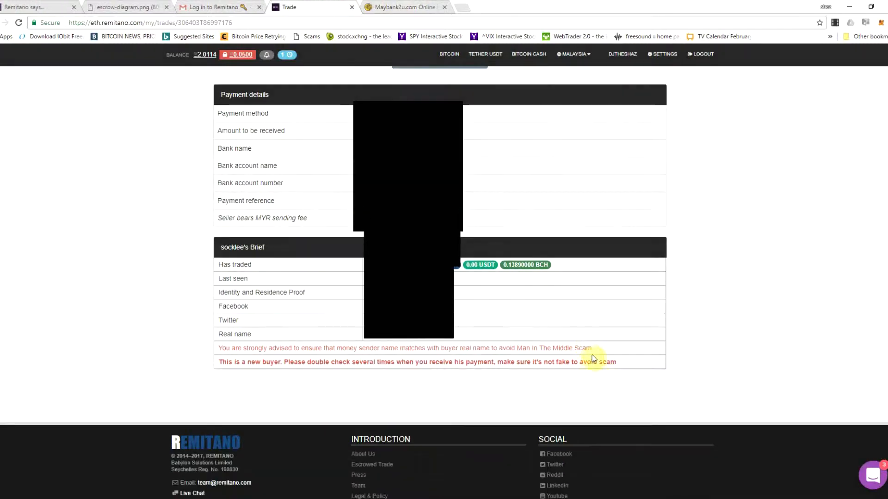
drag(594, 348, 204, 344)
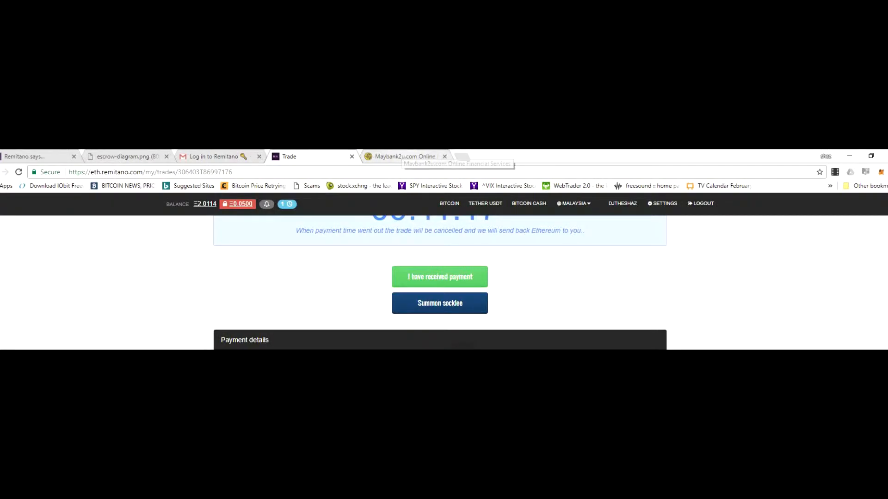
Step: Summon the buyer via the REMI App and wait until they report payment sent
scroll(440, 282, up, 5)
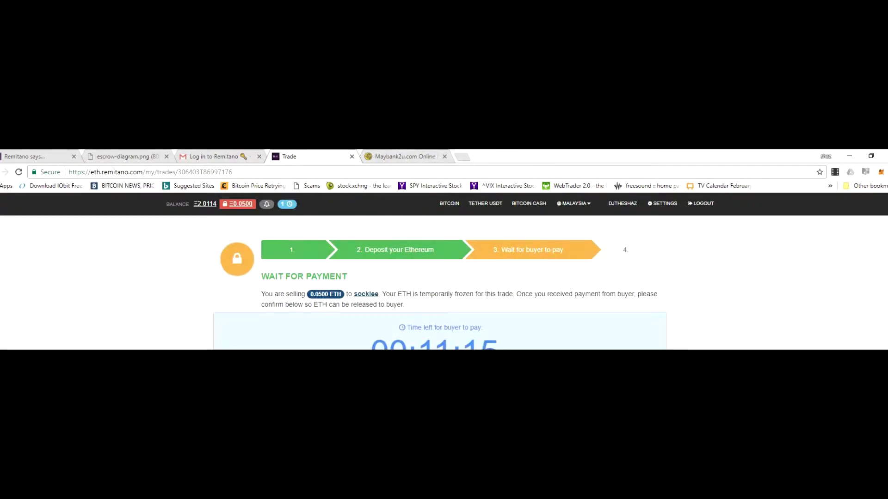
click(448, 389)
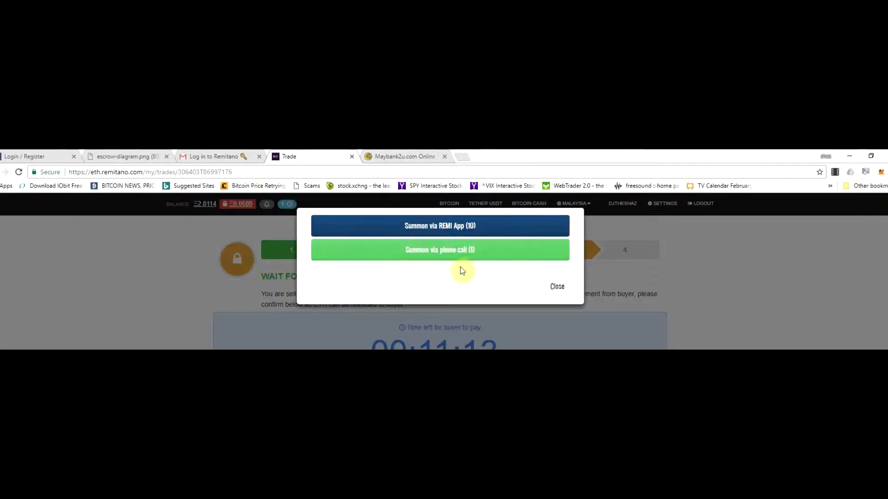
click(467, 229)
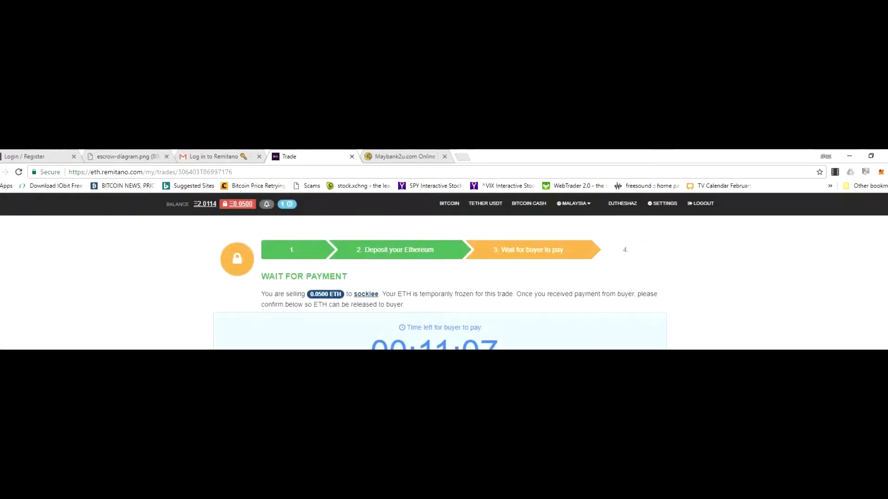
scroll(441, 282, down, 1)
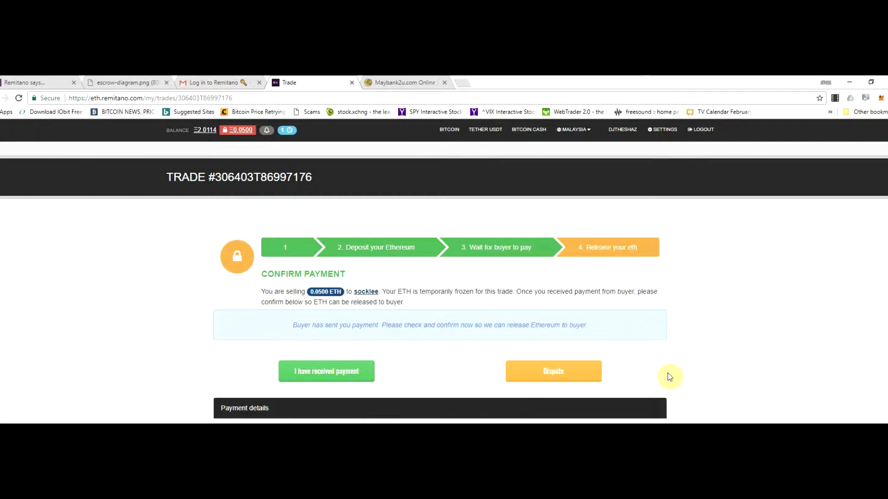
Step: Refresh today's Maybank2u transactions and highlight the incoming RM225.22 credit
click(407, 83)
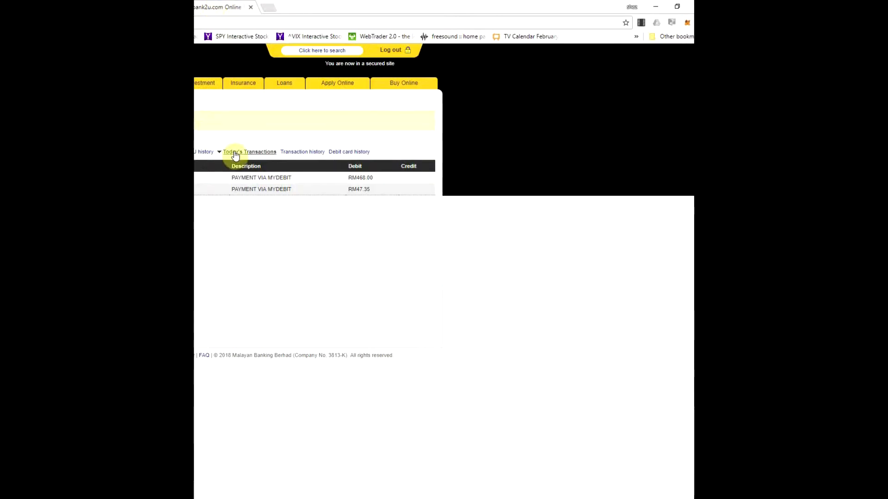
click(235, 153)
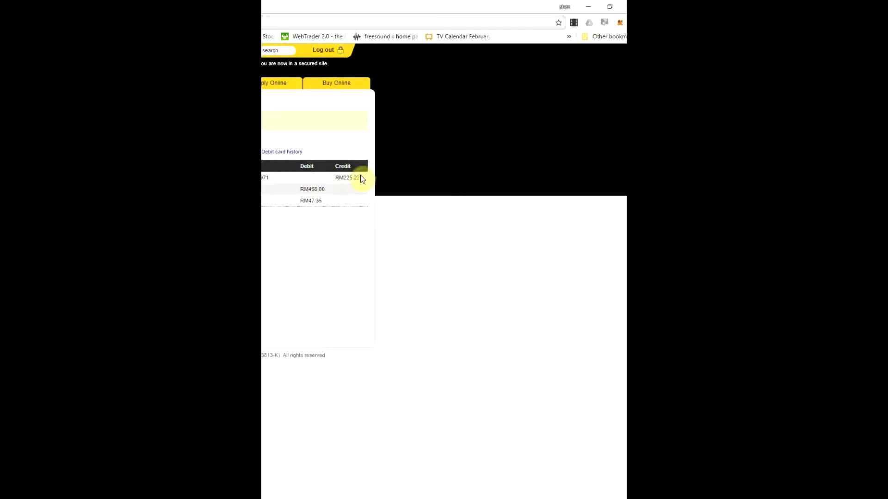
double_click(360, 178)
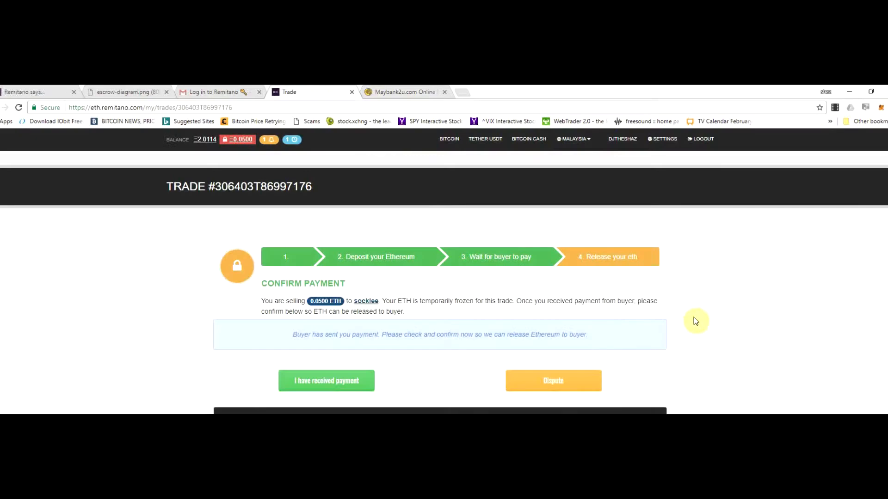
Step: Confirm payment received, release the 0.05 ETH with a corrected Authy token, and rate the buyer positively
click(340, 387)
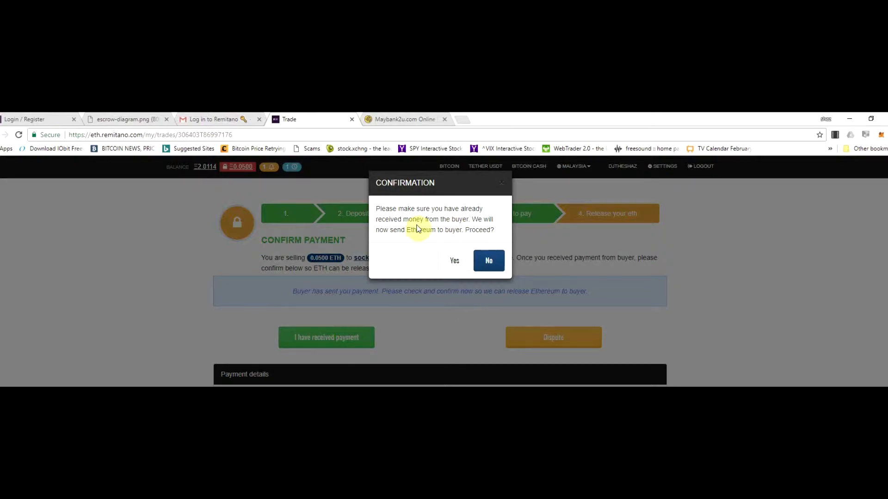
click(452, 261)
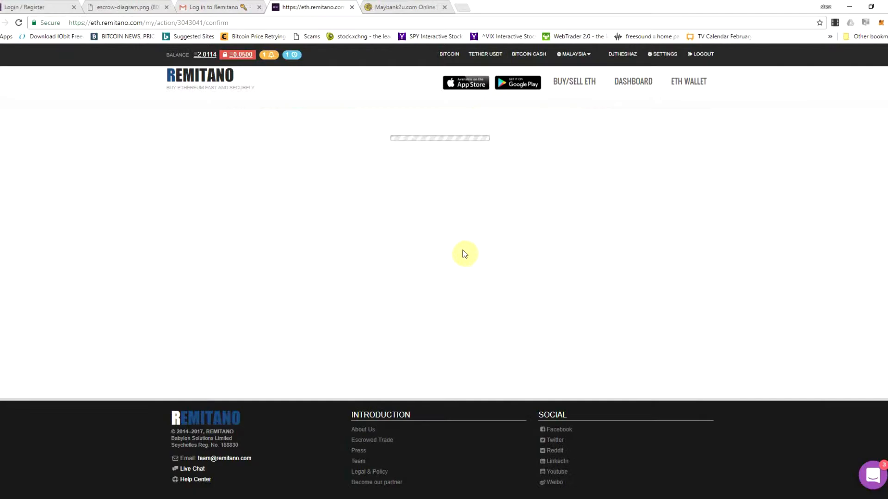
click(426, 201)
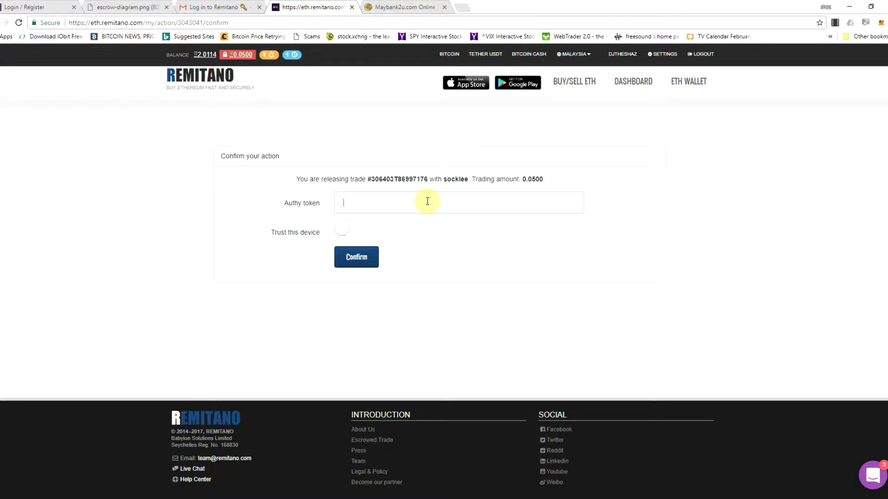
drag(427, 201, 323, 198)
click(368, 257)
click(293, 235)
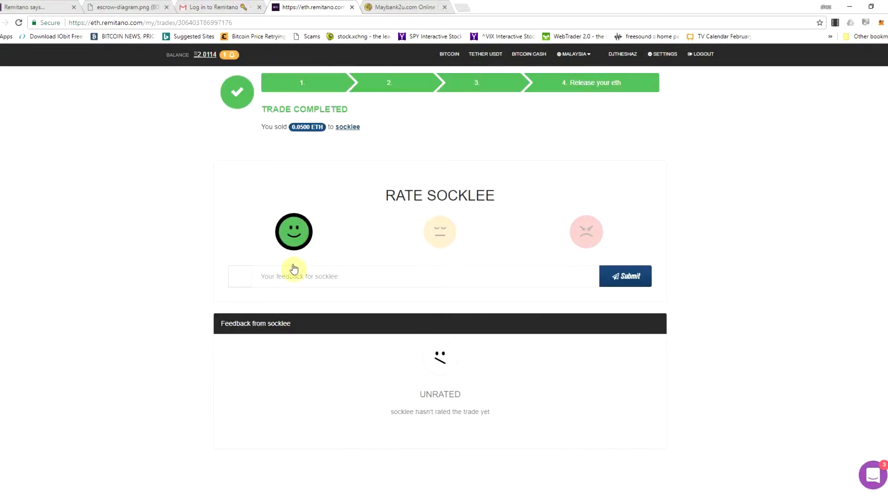